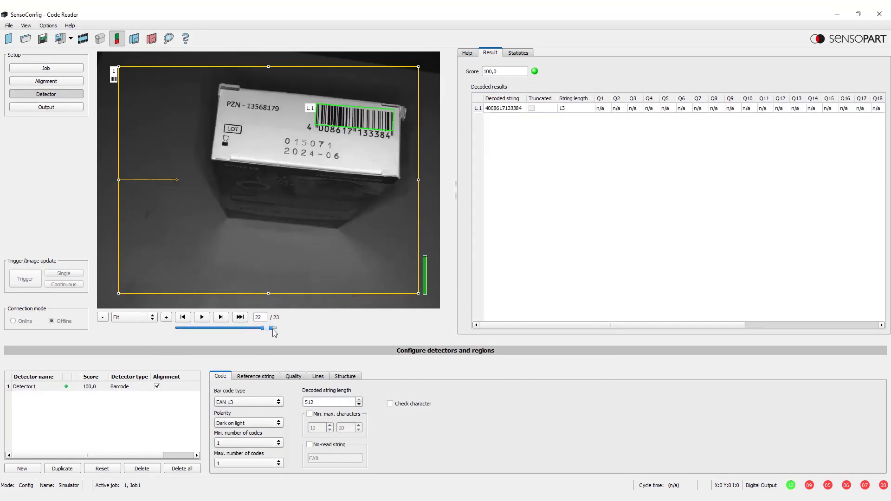
# - Return to the first image and add a Result processing: Text detector after the barcode detector
pyautogui.click(221, 320)
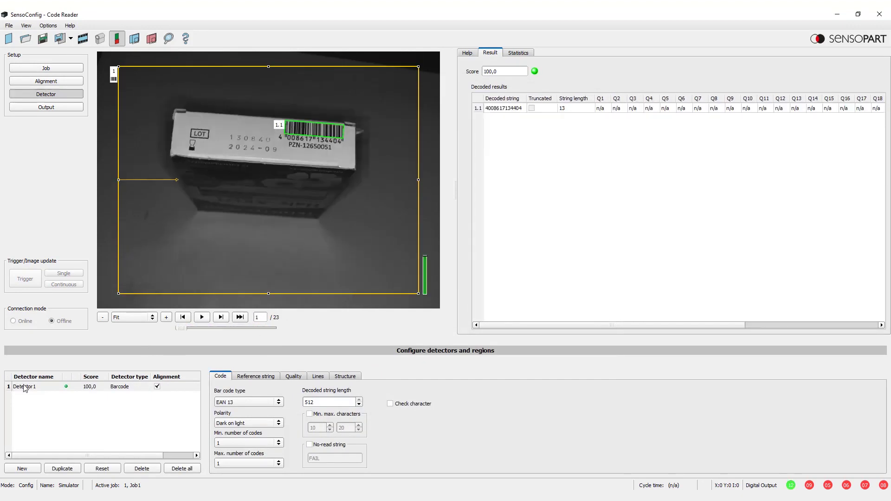
pyautogui.click(39, 469)
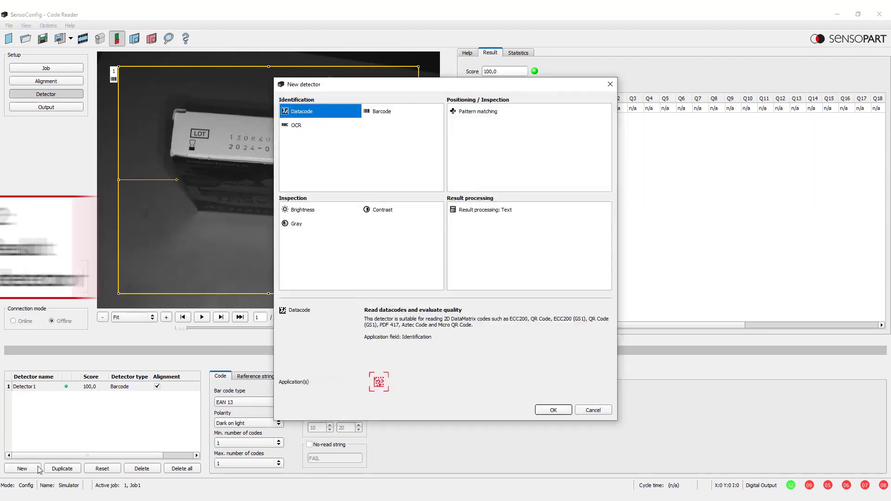
pyautogui.click(464, 210)
pyautogui.click(565, 410)
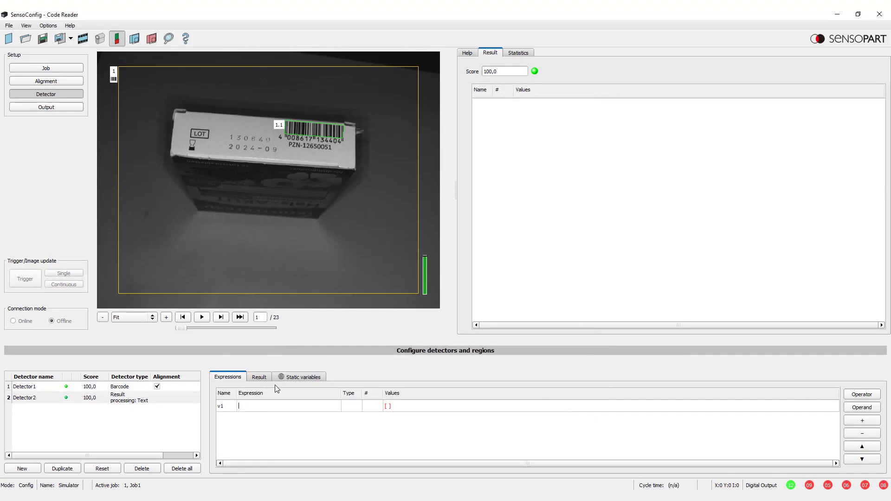
# - Define the static variable g_previous_string with an empty string "" as its initial value, and copy its name
pyautogui.click(302, 376)
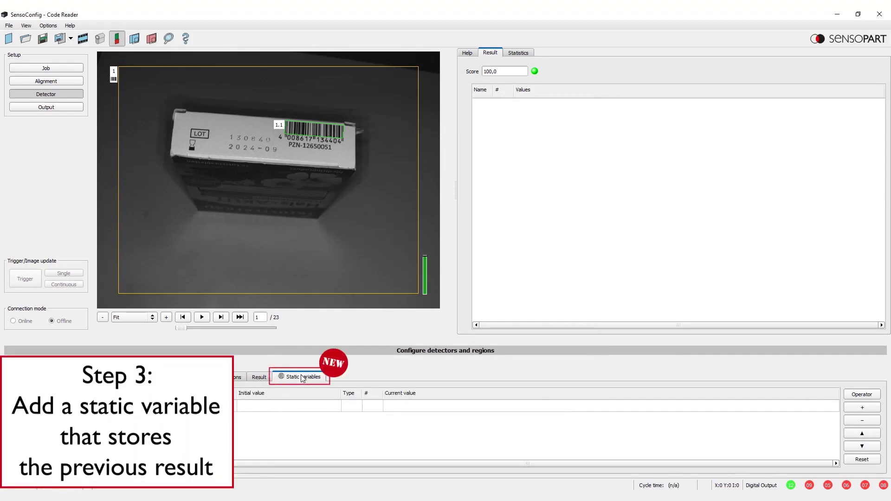
pyautogui.doubleClick(235, 393)
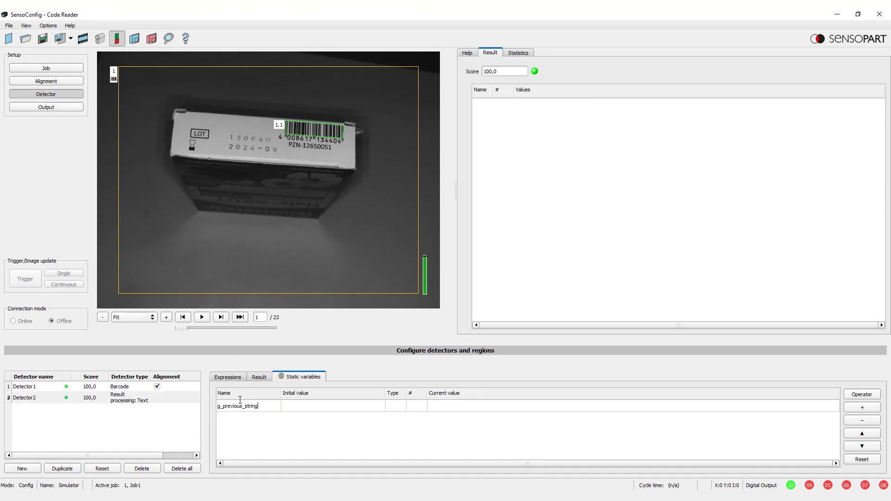
pyautogui.click(300, 405)
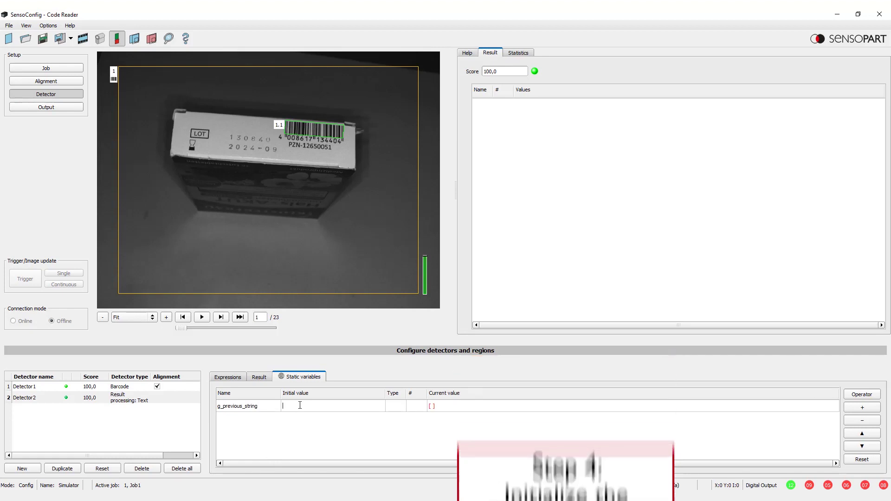
pyautogui.write('""')
pyautogui.press('Return')
pyautogui.moveTo(258, 406); pyautogui.dragTo(238, 410)
pyautogui.rightClick(239, 410)
pyautogui.click(274, 444)
# - Create the expression Result as if(D1.String = g_previous_string; "" ; D1.String)
pyautogui.click(233, 380)
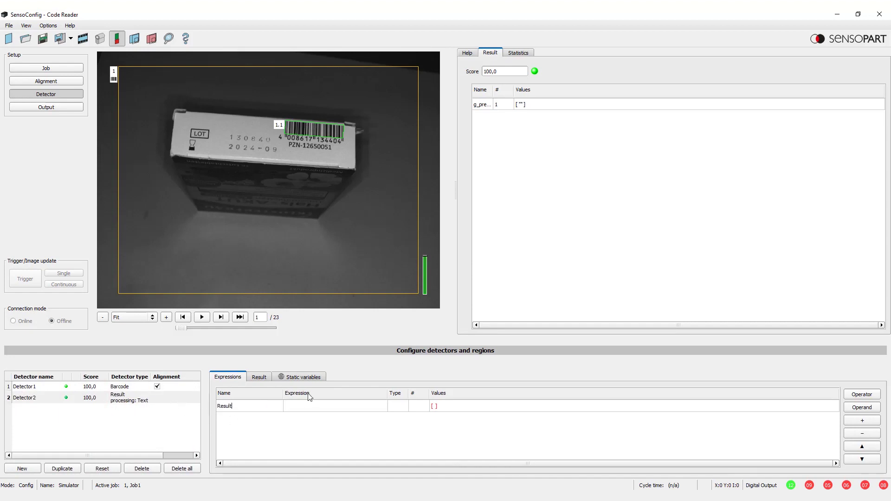
pyautogui.write('if(')
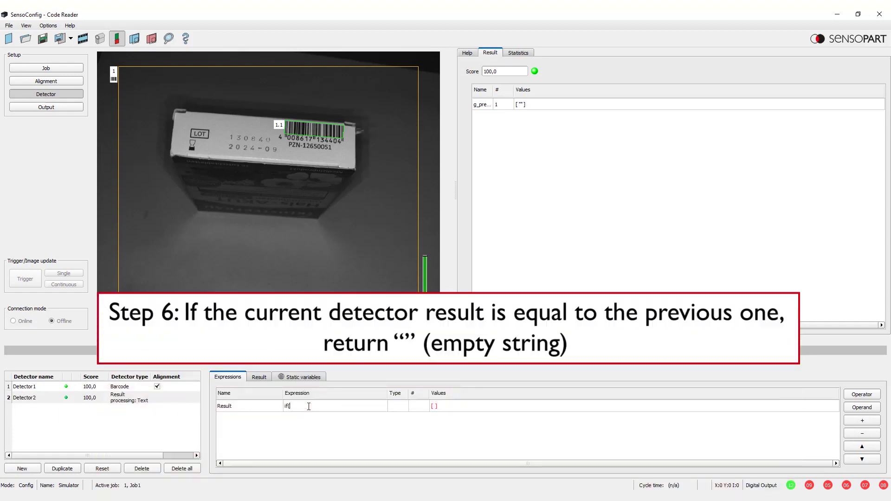
pyautogui.click(862, 407)
pyautogui.moveTo(835, 419)
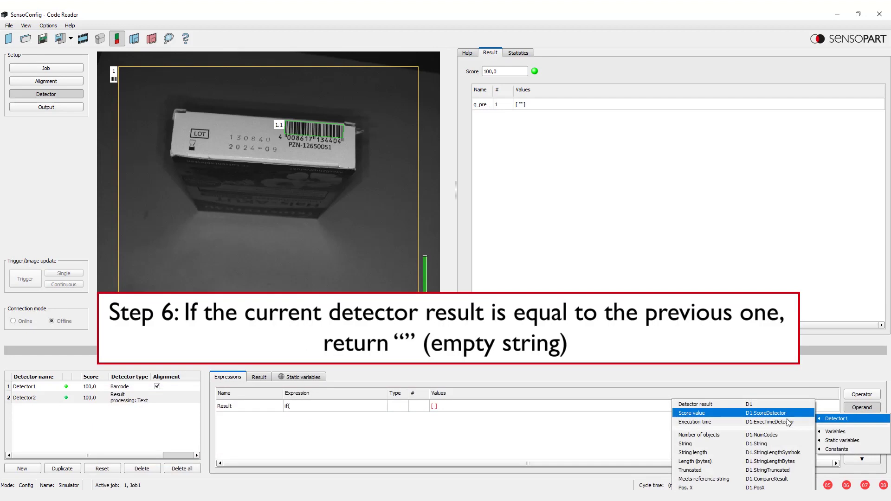
pyautogui.click(751, 445)
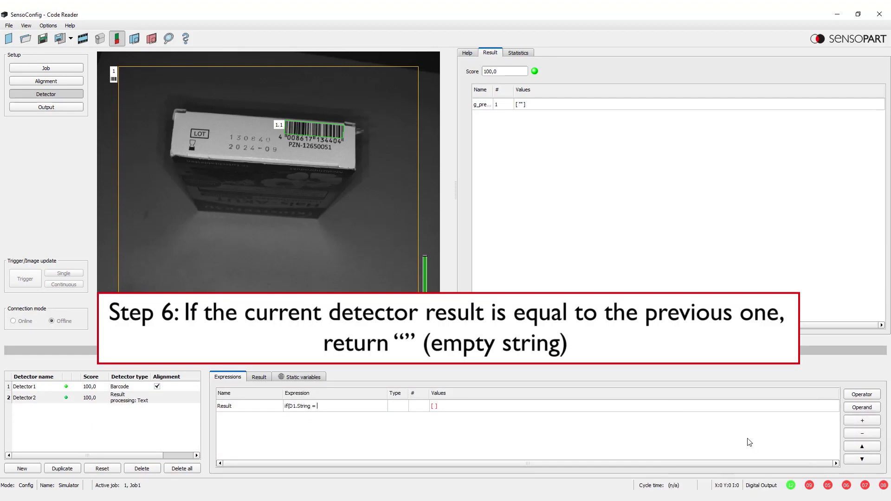
pyautogui.rightClick(315, 410)
pyautogui.click(354, 457)
pyautogui.write('; "" ;')
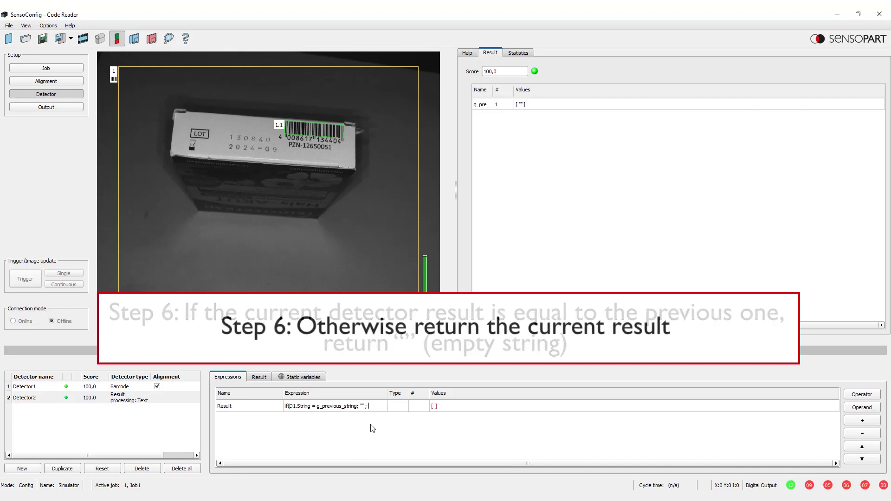
pyautogui.click(857, 408)
pyautogui.moveTo(835, 419)
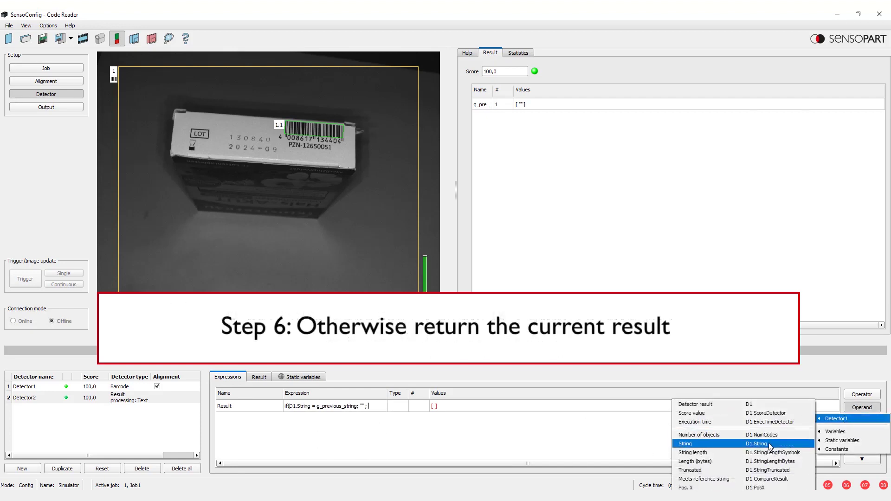
pyautogui.click(742, 444)
pyautogui.press('Return')
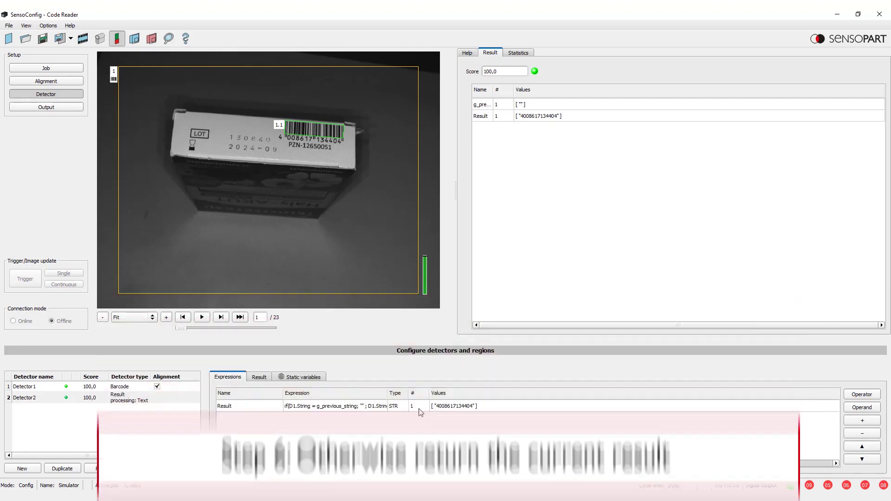
# - Add a second expression named g_previous_string with the barcode string D1.String, widening the expression column to show the full formula
pyautogui.click(863, 420)
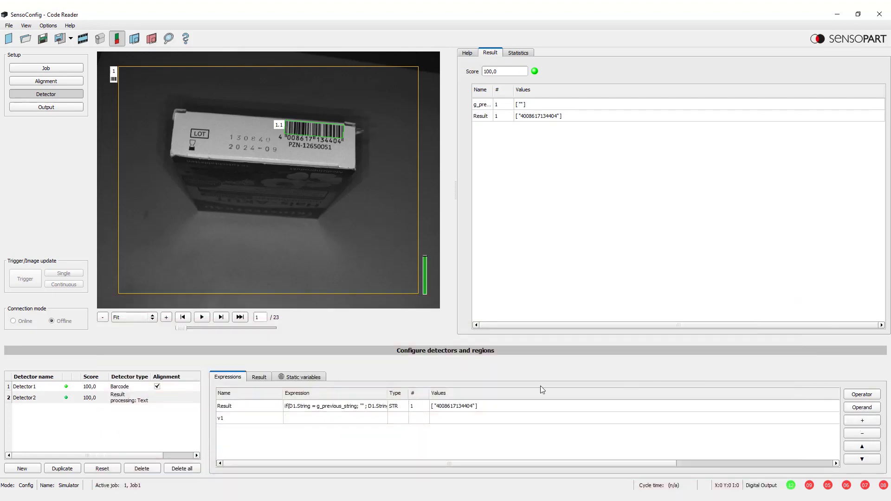
pyautogui.moveTo(387, 393); pyautogui.dragTo(432, 393)
pyautogui.doubleClick(241, 416)
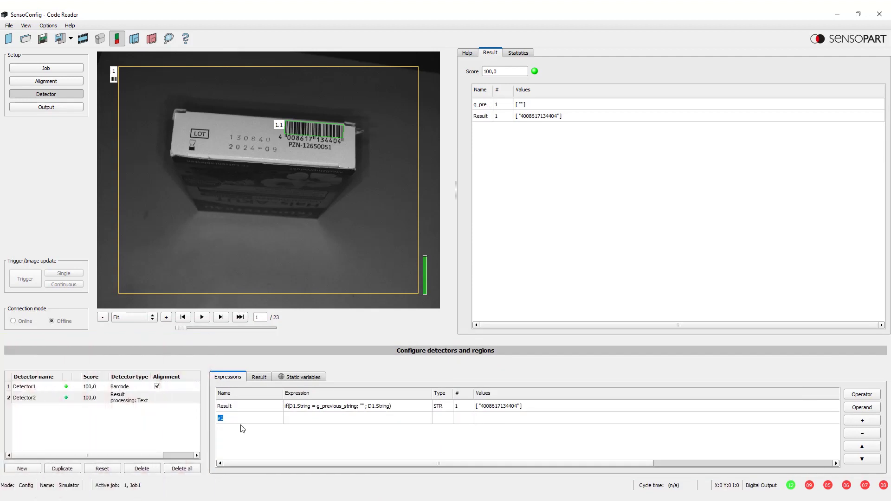
pyautogui.rightClick(241, 416)
pyautogui.click(259, 460)
pyautogui.click(861, 407)
pyautogui.moveTo(830, 443)
pyautogui.click(699, 435)
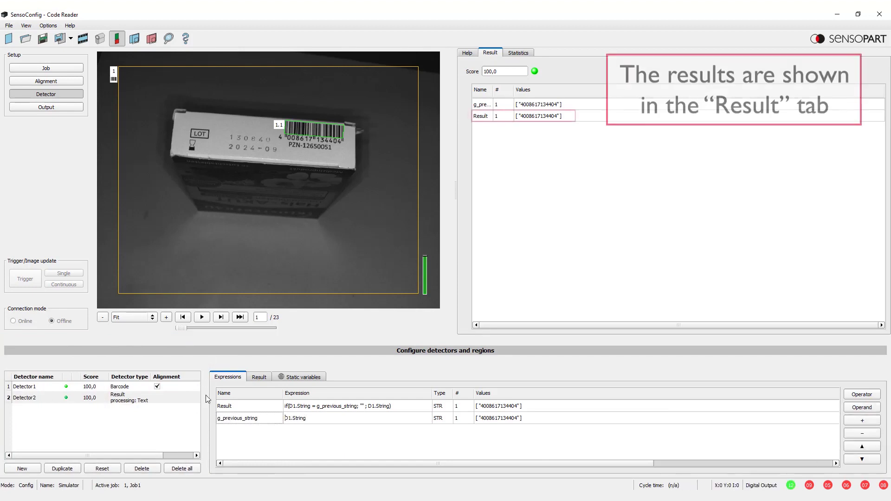
# - Advance through the recorded images one by one and examine how Result and g_previous_string change for repeated and new barcodes
pyautogui.click(222, 317)
pyautogui.click(221, 317)
pyautogui.click(221, 318)
pyautogui.click(221, 317)
pyautogui.click(222, 317)
pyautogui.click(222, 318)
pyautogui.click(221, 317)
pyautogui.click(221, 317)
pyautogui.click(222, 318)
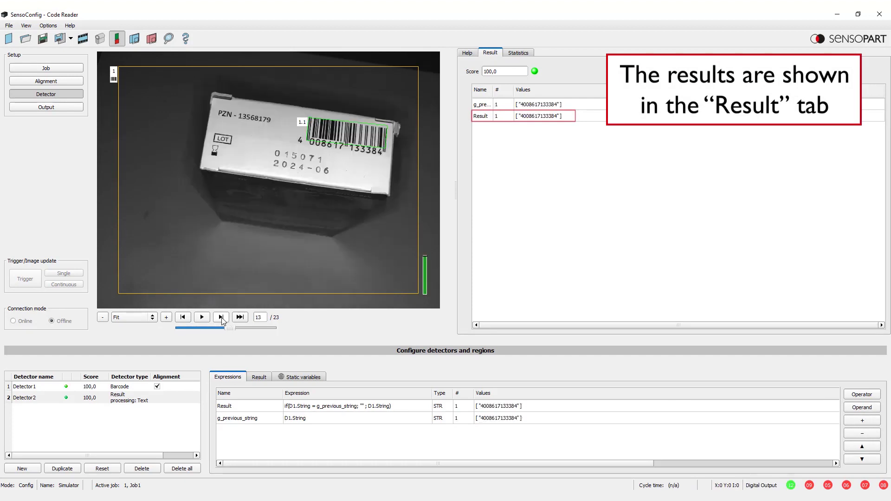
pyautogui.click(222, 317)
pyautogui.click(221, 317)
pyautogui.click(222, 318)
pyautogui.click(221, 319)
pyautogui.click(221, 318)
pyautogui.click(221, 318)
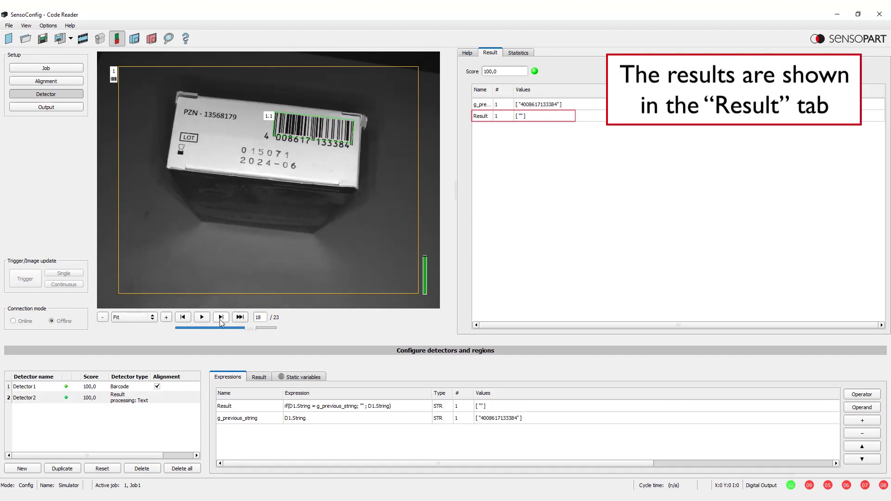
pyautogui.click(219, 319)
pyautogui.click(219, 320)
pyautogui.click(219, 319)
pyautogui.click(219, 318)
pyautogui.click(220, 318)
pyautogui.click(220, 318)
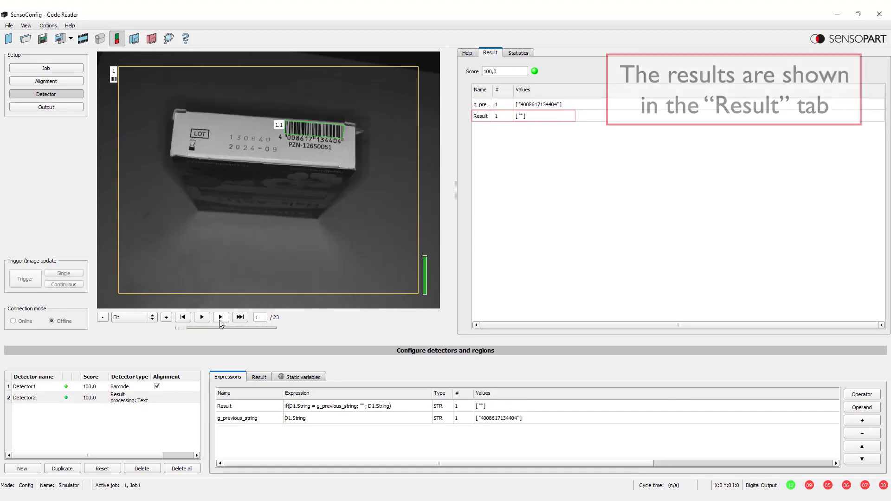
# - Add a payload entry to the output telegram and choose its detector and value
pyautogui.click(46, 107)
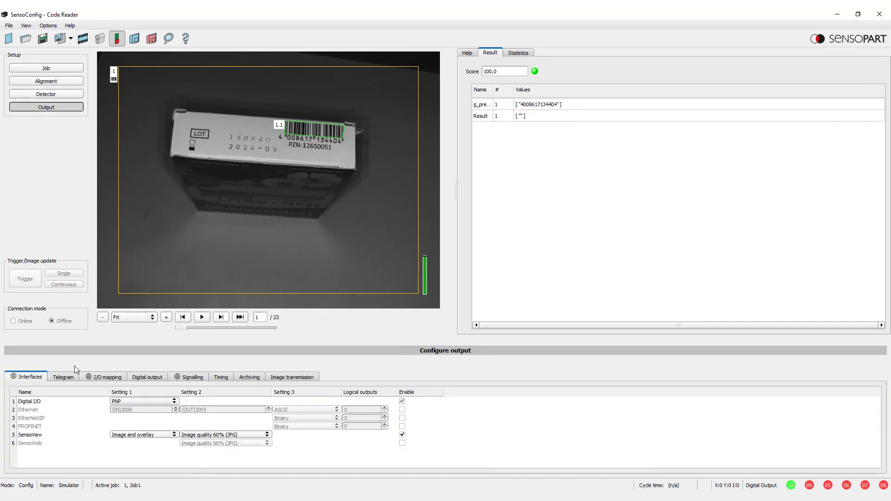
pyautogui.click(63, 377)
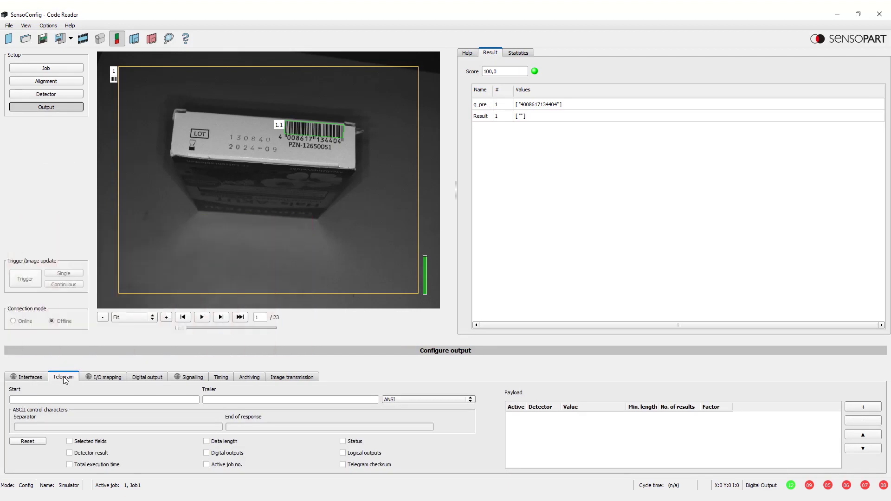
pyautogui.click(857, 409)
pyautogui.click(565, 418)
pyautogui.click(559, 436)
pyautogui.click(590, 420)
pyautogui.click(599, 471)
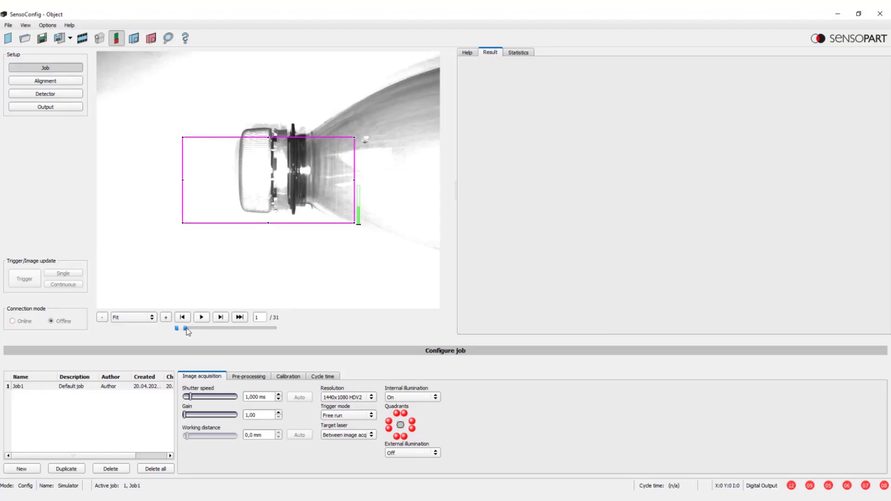
# - Review the bottle images in the object job and set the alignment method to Edge detector
pyautogui.moveTo(185, 329); pyautogui.dragTo(277, 330)
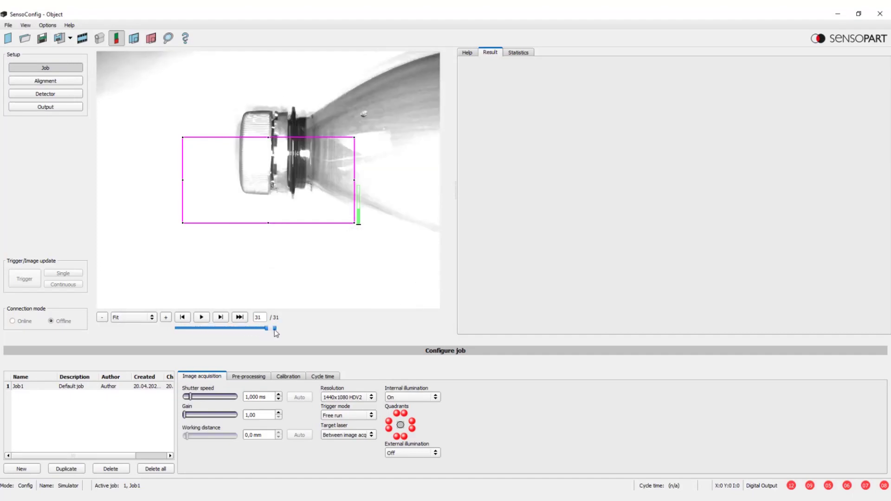
pyautogui.click(221, 319)
pyautogui.click(36, 82)
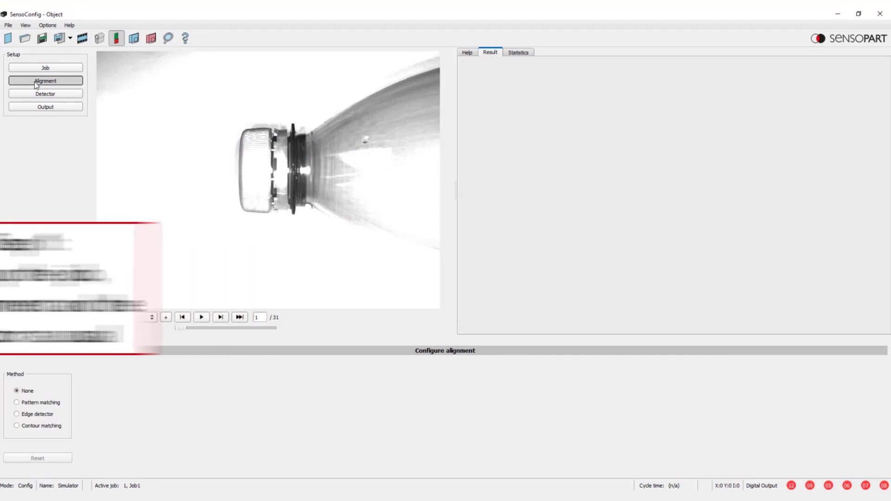
pyautogui.click(35, 412)
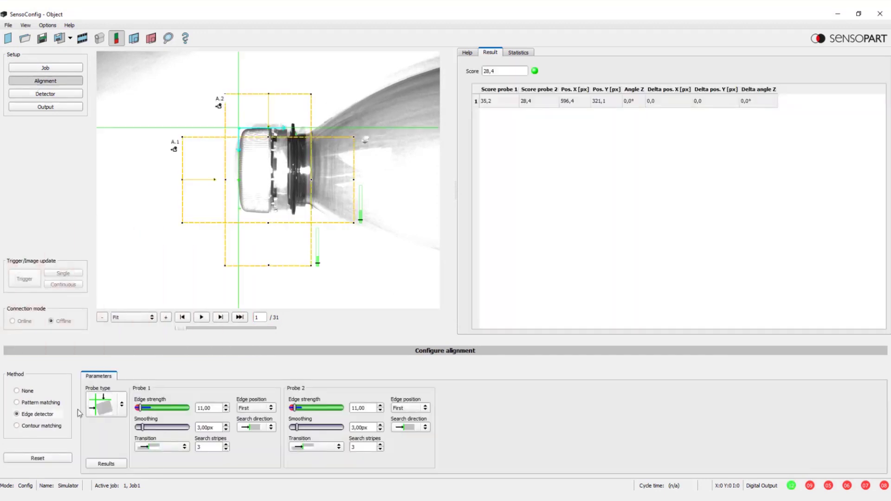
# - Resize and reposition the two edge probe regions around the bottle neck, and check the alignment across the image series
pyautogui.moveTo(269, 224); pyautogui.dragTo(269, 291)
pyautogui.moveTo(268, 138); pyautogui.dragTo(268, 75)
pyautogui.moveTo(263, 213); pyautogui.dragTo(265, 176)
pyautogui.moveTo(313, 238); pyautogui.dragTo(320, 258)
pyautogui.moveTo(354, 184); pyautogui.dragTo(326, 183)
pyautogui.moveTo(185, 330); pyautogui.dragTo(271, 335)
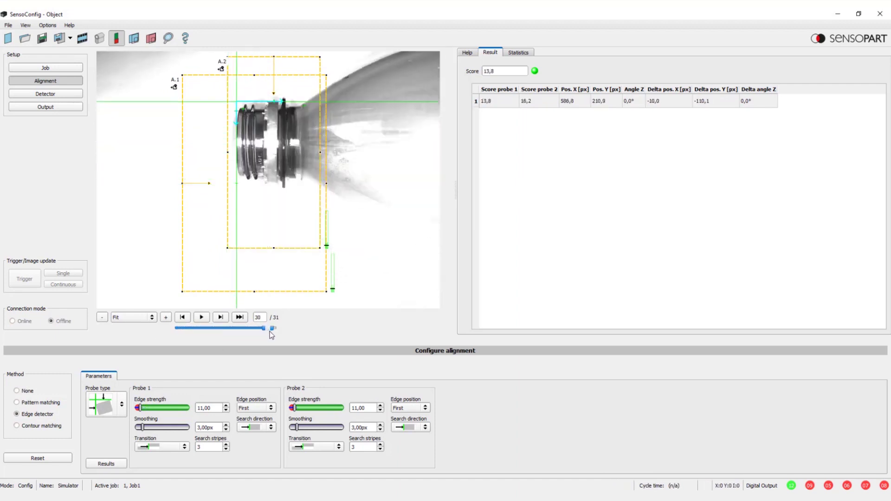
pyautogui.click(222, 318)
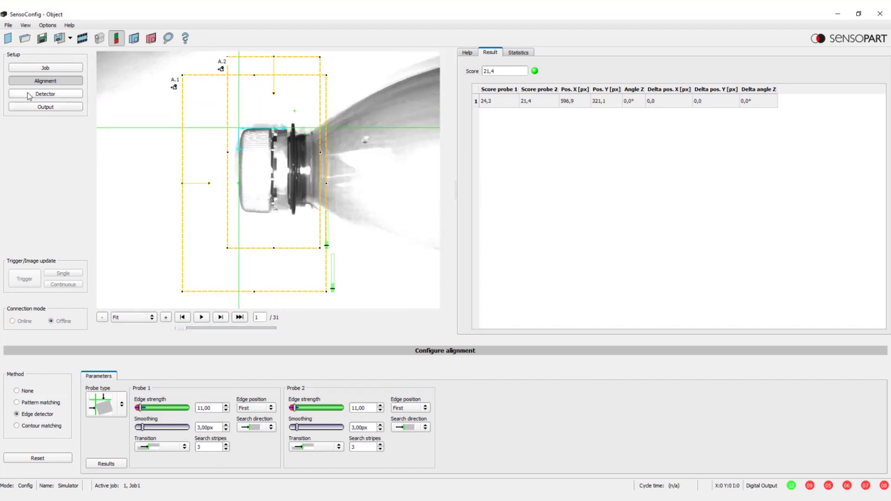
# - Add a Brightness detector, fit its region to the bottle lid, set the minimum threshold to 80, and run the images to check it
pyautogui.click(45, 94)
pyautogui.doubleClick(470, 111)
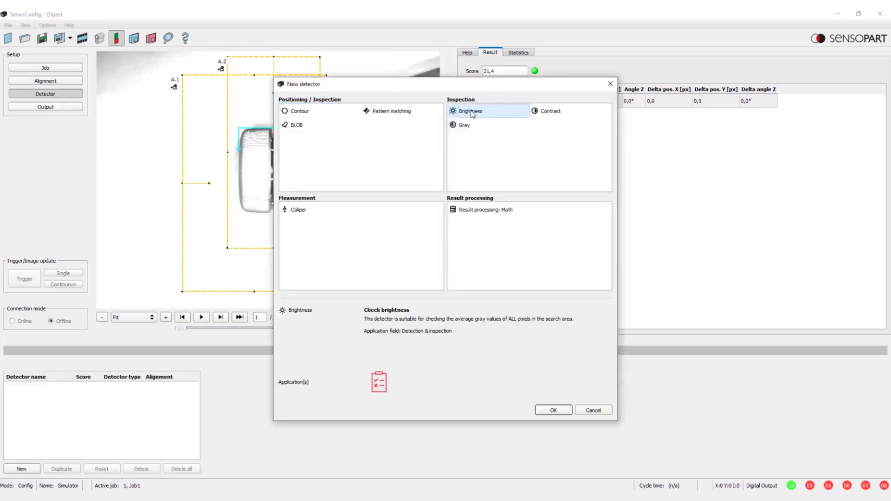
pyautogui.moveTo(354, 137); pyautogui.dragTo(244, 171)
pyautogui.click(239, 400)
pyautogui.write('80')
pyautogui.press('Return')
pyautogui.click(101, 409)
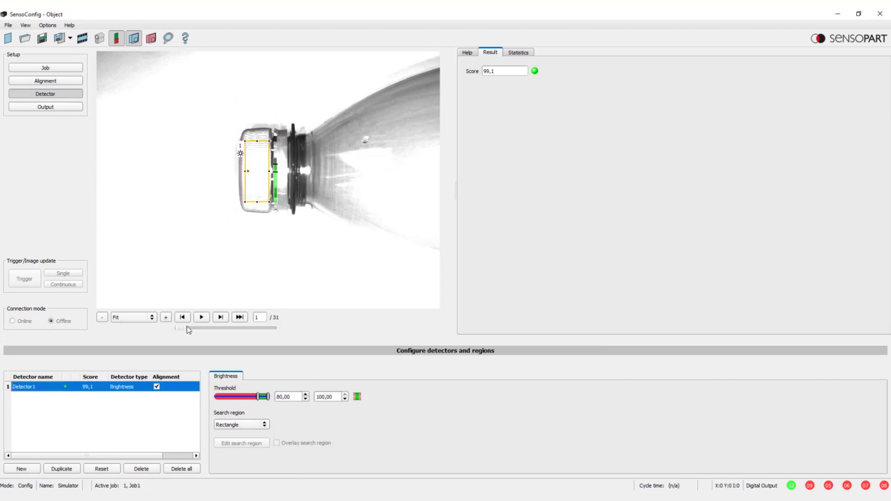
pyautogui.click(201, 317)
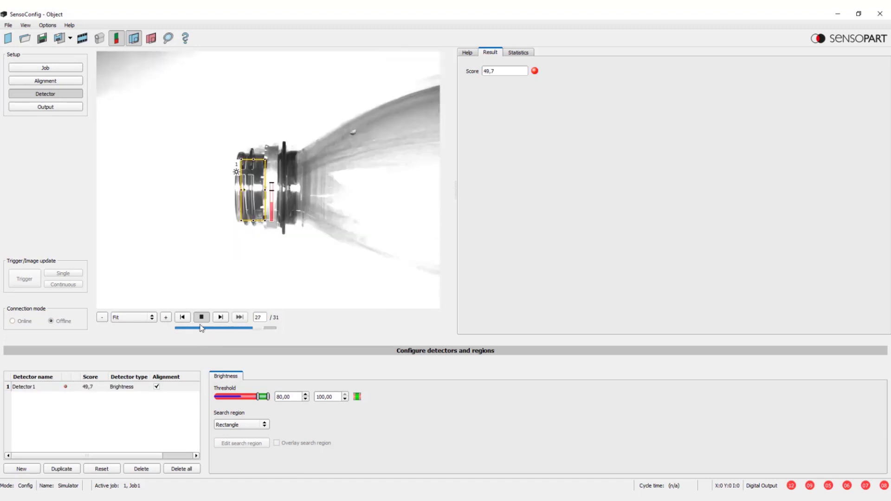
pyautogui.click(199, 317)
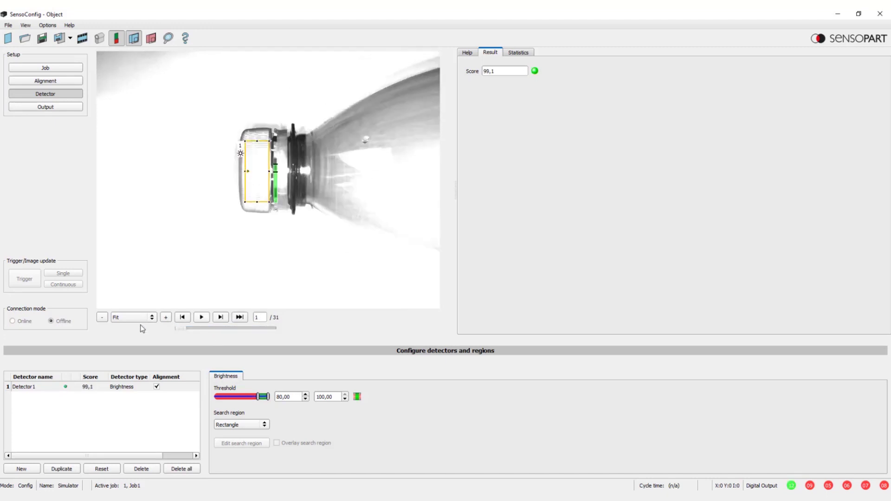
# - Rename the brightness detector as check_lid_of_bottle
pyautogui.doubleClick(39, 388)
pyautogui.write('d_of_bottle')
pyautogui.press('Return')
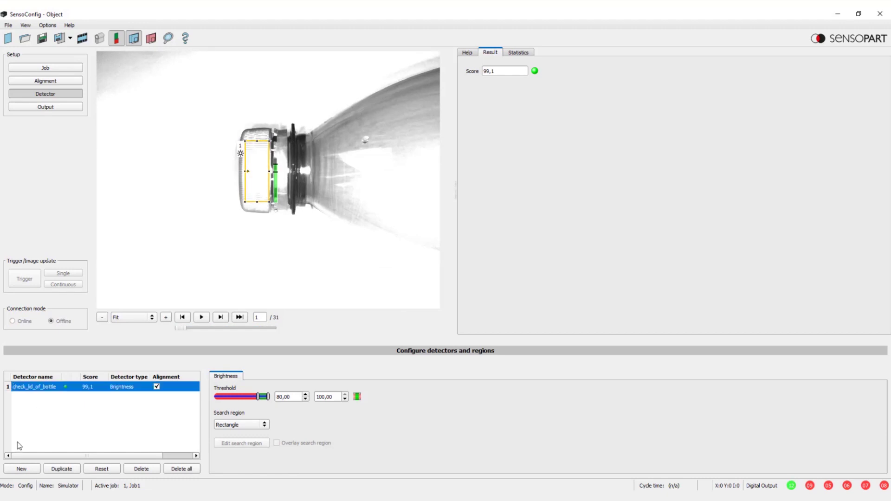
# - Add a Result processing: Math detector and open its static variables
pyautogui.click(23, 468)
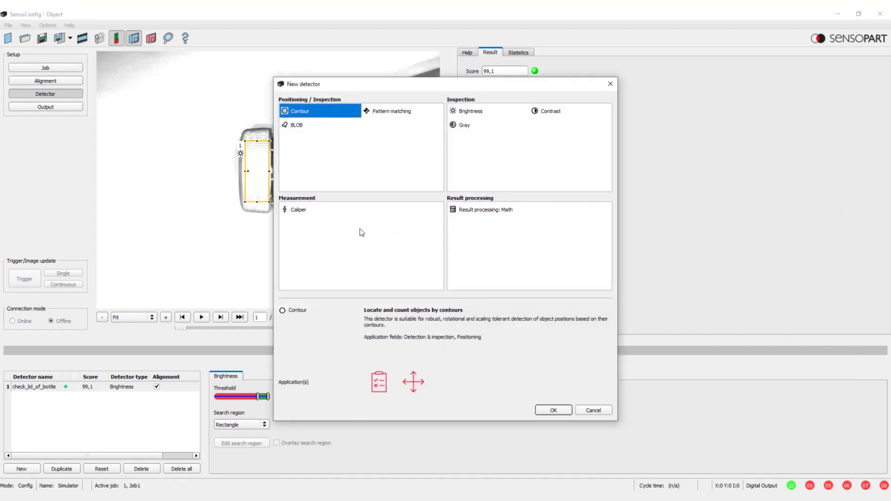
pyautogui.click(499, 215)
pyautogui.click(554, 410)
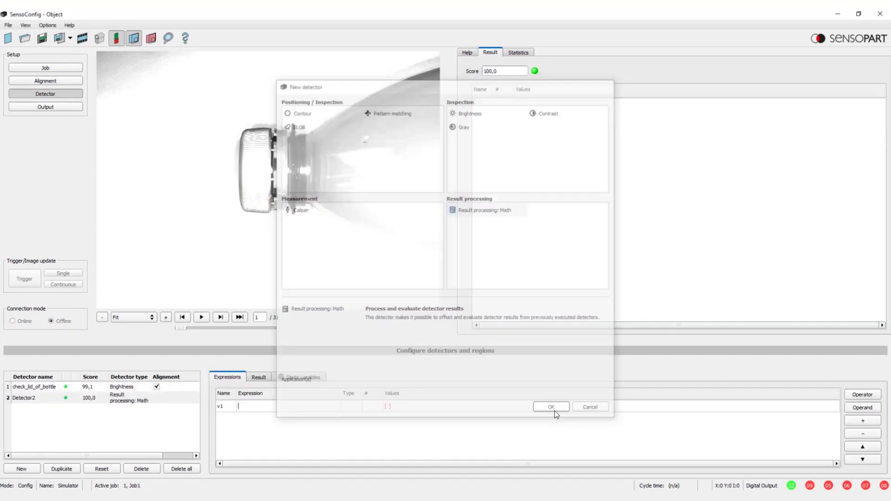
pyautogui.click(316, 379)
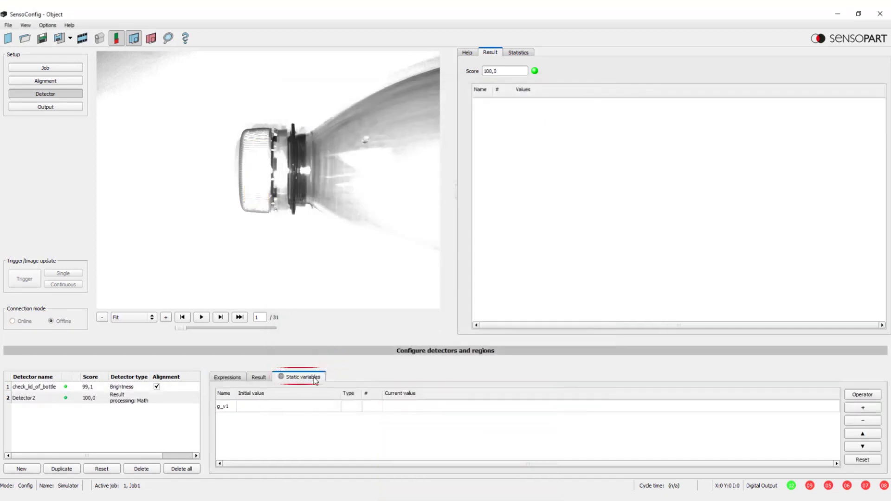
# - Name the static variable g_NOK_counter, set its initial value to 0, and copy its name
pyautogui.doubleClick(246, 405)
pyautogui.moveTo(238, 394); pyautogui.dragTo(296, 394)
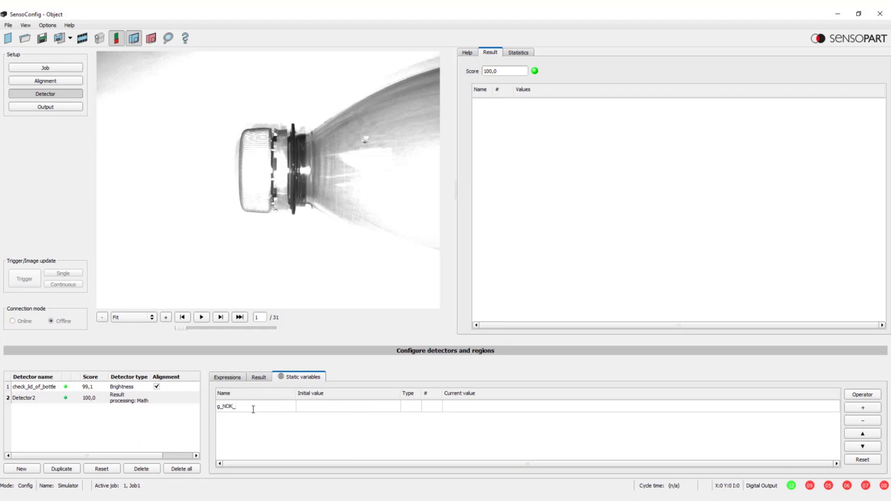
pyautogui.press('Return')
pyautogui.click(328, 406)
pyautogui.write('0')
pyautogui.press('Return')
pyautogui.moveTo(253, 406); pyautogui.dragTo(237, 405)
pyautogui.doubleClick(236, 405)
pyautogui.rightClick(227, 407)
pyautogui.click(253, 443)
# - Define an expression named AlarmThreshold with the value 3
pyautogui.click(236, 377)
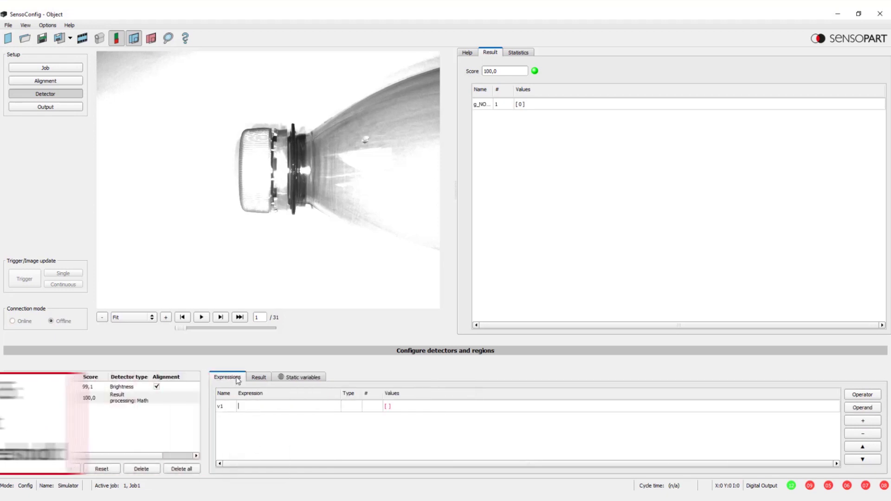
pyautogui.doubleClick(220, 406)
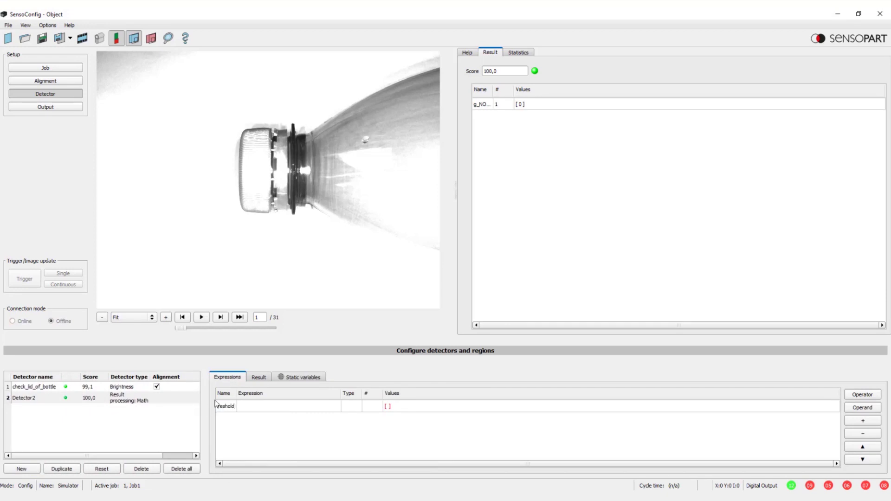
pyautogui.moveTo(235, 393); pyautogui.dragTo(272, 393)
pyautogui.write('3')
pyautogui.press('Return')
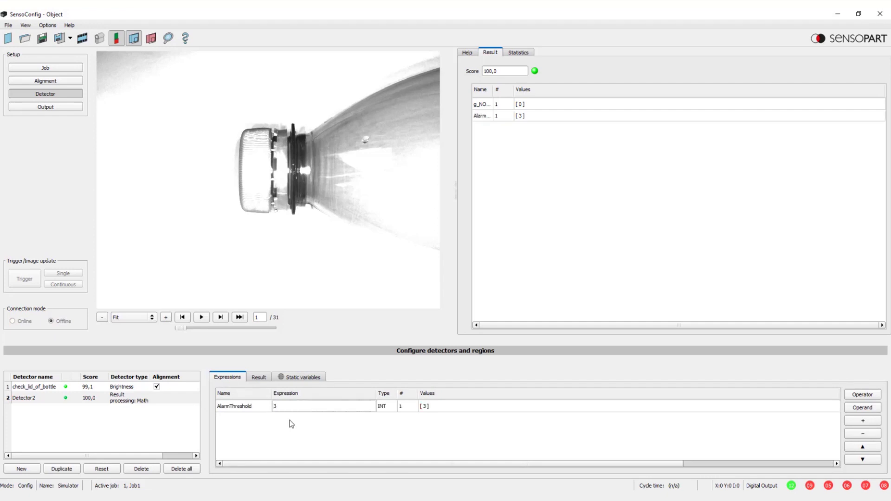
# - Add a second expression row and name it g_NOK_counter by pasting the copied variable name
pyautogui.click(863, 421)
pyautogui.doubleClick(220, 418)
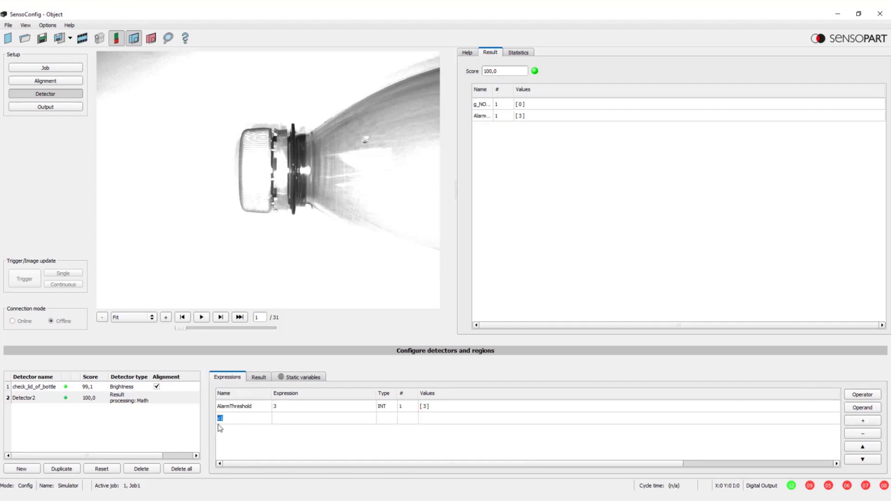
pyautogui.rightClick(229, 418)
pyautogui.click(274, 460)
pyautogui.press('Return')
# - Set the g_NOK_counter expression to if(D1;0;g_NOK_counter + 1), using the lid detector's result as the condition
pyautogui.click(862, 394)
pyautogui.moveTo(827, 414)
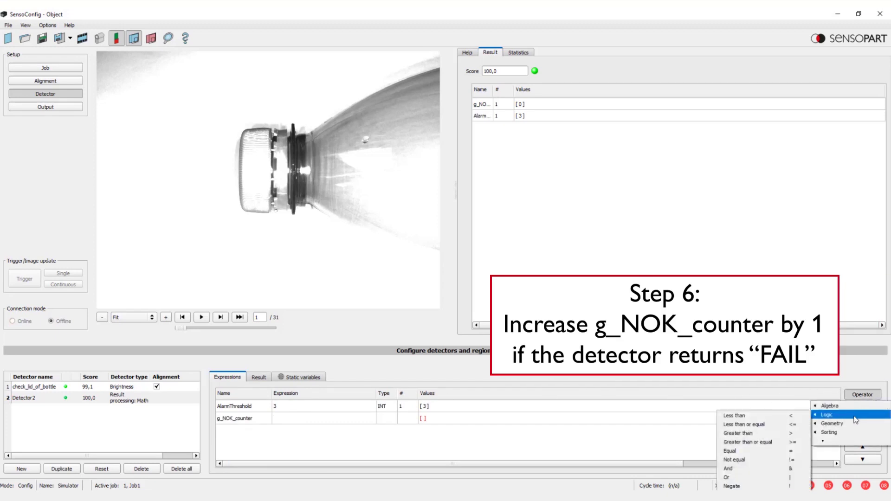
pyautogui.click(748, 476)
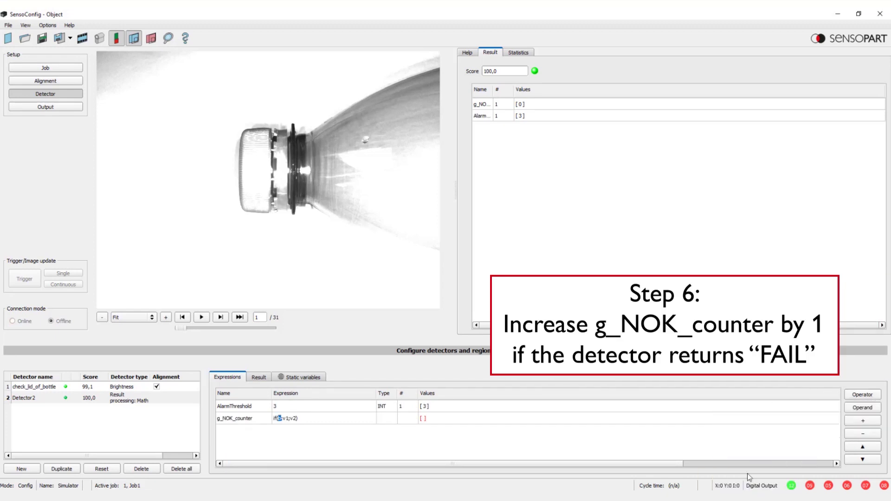
pyautogui.click(855, 408)
pyautogui.moveTo(849, 432)
pyautogui.click(754, 431)
pyautogui.press('Tab')
pyautogui.rightClick(292, 419)
pyautogui.click(325, 461)
pyautogui.write('1')
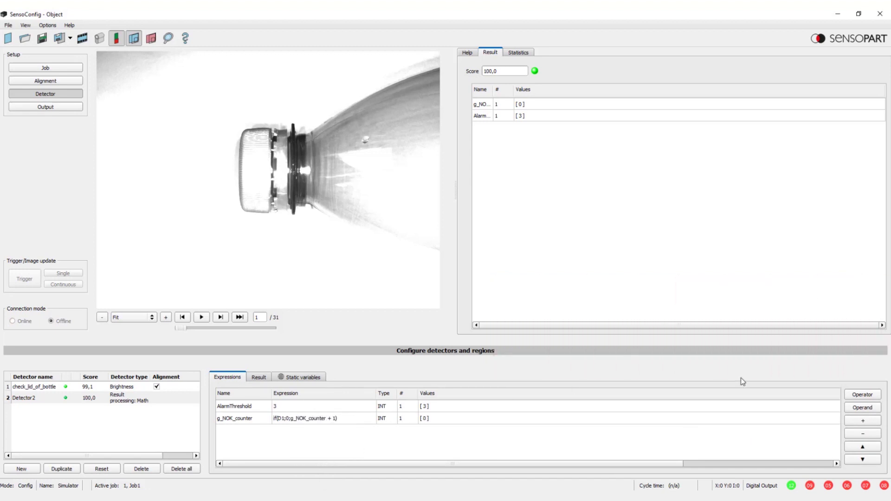
# - Add an expression named Alarm defined as if(g_NOK_counter >= AlarmThreshold;true;false)
pyautogui.click(869, 421)
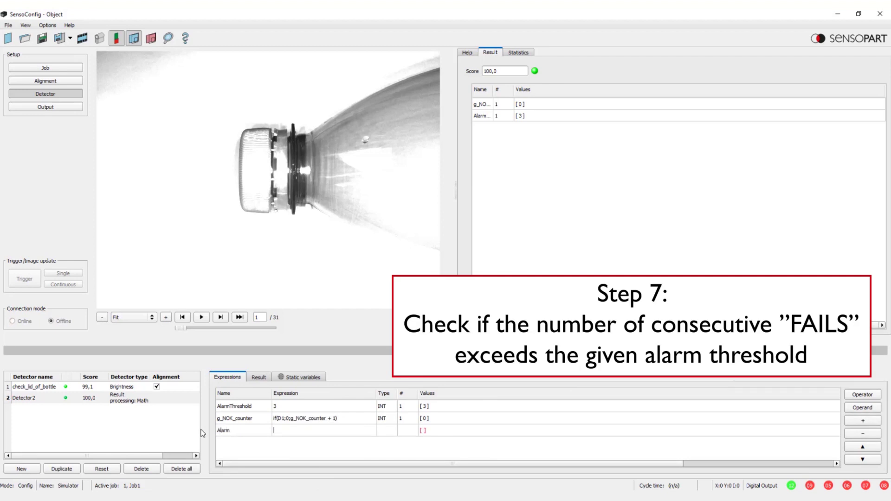
pyautogui.click(862, 394)
pyautogui.moveTo(830, 430)
pyautogui.click(752, 486)
pyautogui.rightClick(279, 429)
pyautogui.click(307, 480)
pyautogui.write('>= AlarmT')
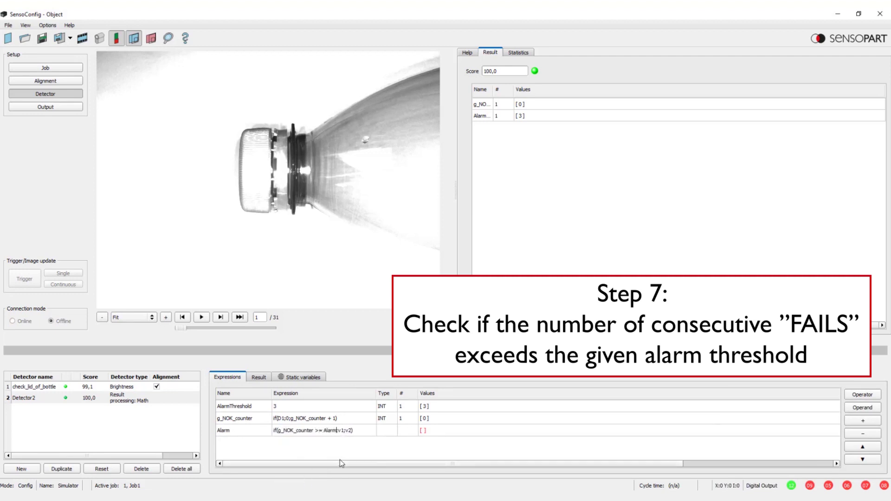
pyautogui.write('hreshold;true')
pyautogui.moveTo(420, 393); pyautogui.dragTo(435, 393)
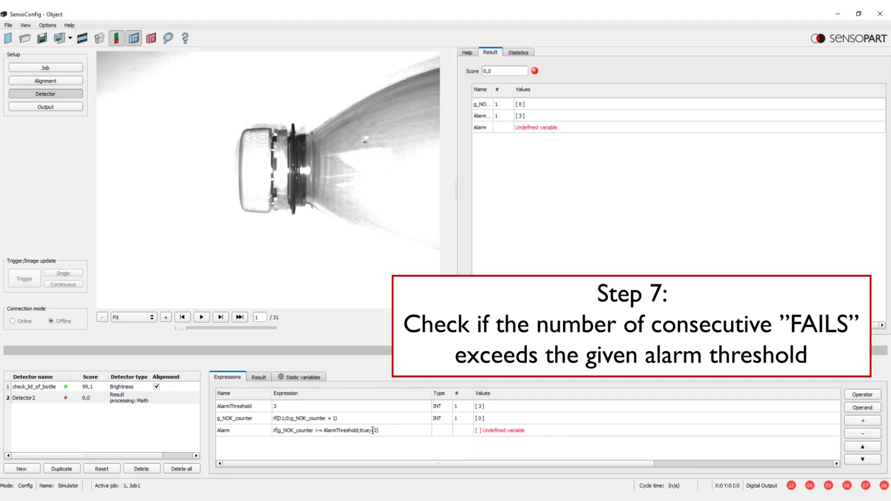
pyautogui.write(')')
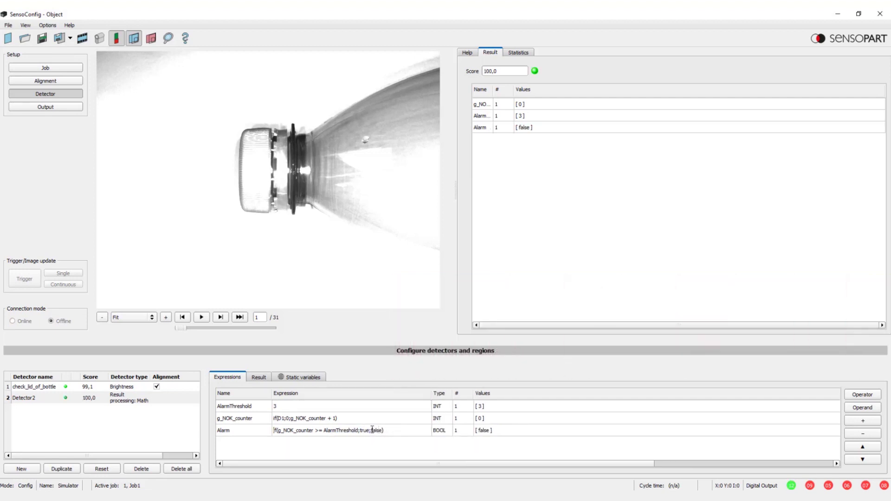
# - Step through the image series one image at a time and check the counter and Alarm values for each bottle
pyautogui.click(221, 317)
pyautogui.click(220, 317)
pyautogui.click(221, 317)
pyautogui.click(220, 317)
pyautogui.click(221, 317)
pyautogui.click(221, 317)
pyautogui.click(220, 317)
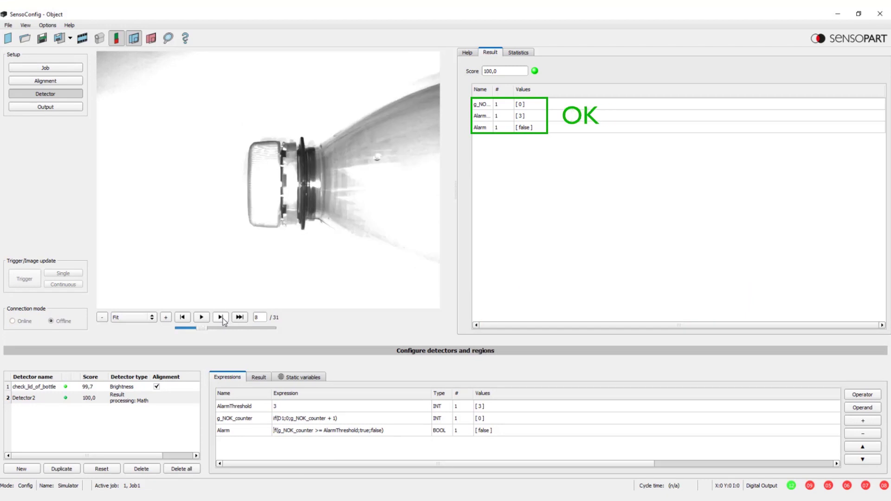
pyautogui.click(221, 317)
pyautogui.click(220, 317)
pyautogui.click(222, 317)
pyautogui.click(222, 318)
pyautogui.click(221, 317)
pyautogui.click(222, 317)
pyautogui.click(222, 318)
pyautogui.click(222, 318)
pyautogui.click(222, 318)
pyautogui.click(223, 318)
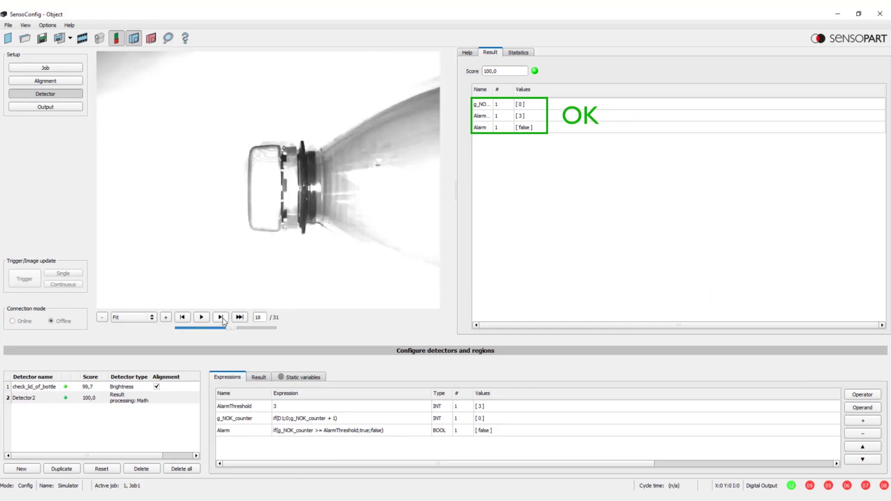
pyautogui.click(222, 318)
pyautogui.click(223, 318)
pyautogui.click(223, 319)
pyautogui.click(223, 319)
pyautogui.click(223, 319)
pyautogui.click(222, 319)
pyautogui.click(223, 319)
pyautogui.click(223, 318)
pyautogui.click(222, 319)
pyautogui.click(223, 318)
pyautogui.click(221, 319)
pyautogui.click(222, 319)
pyautogui.click(221, 318)
pyautogui.click(221, 319)
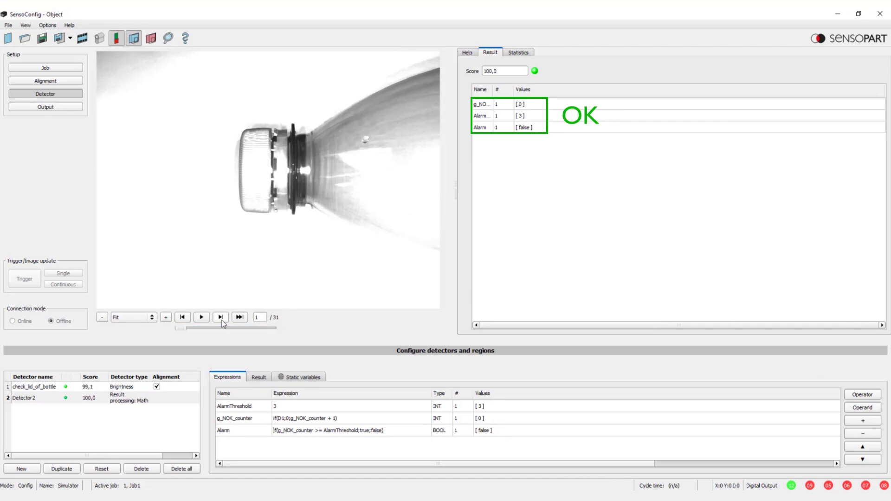
pyautogui.click(222, 318)
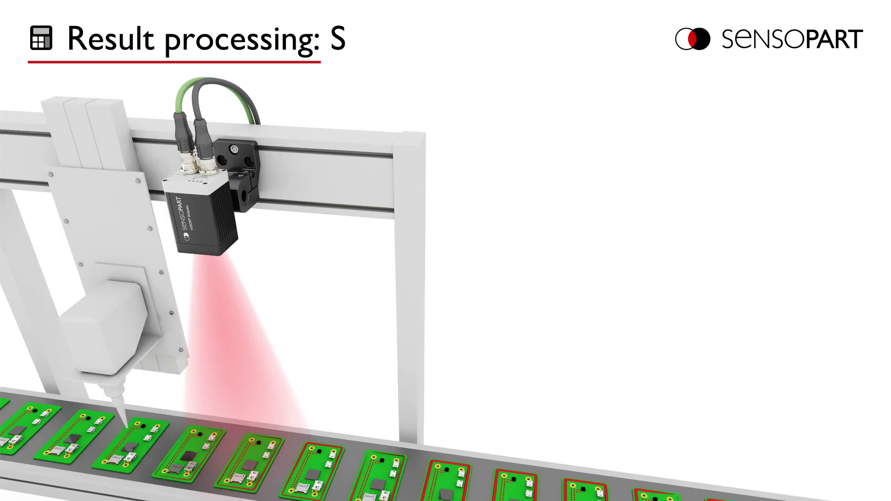